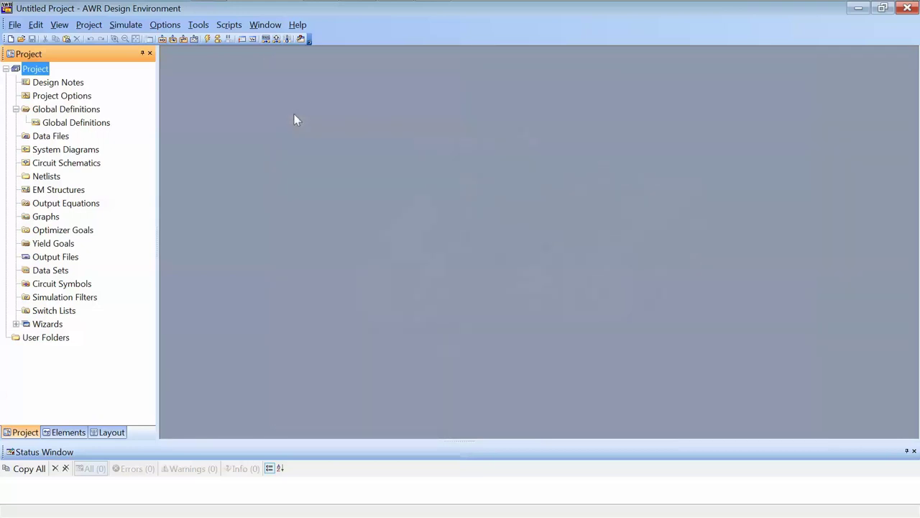
# Step: Launch the TXLine calculator and choose Silicon as the Microstrip dielectric material
pyautogui.click(224, 20)
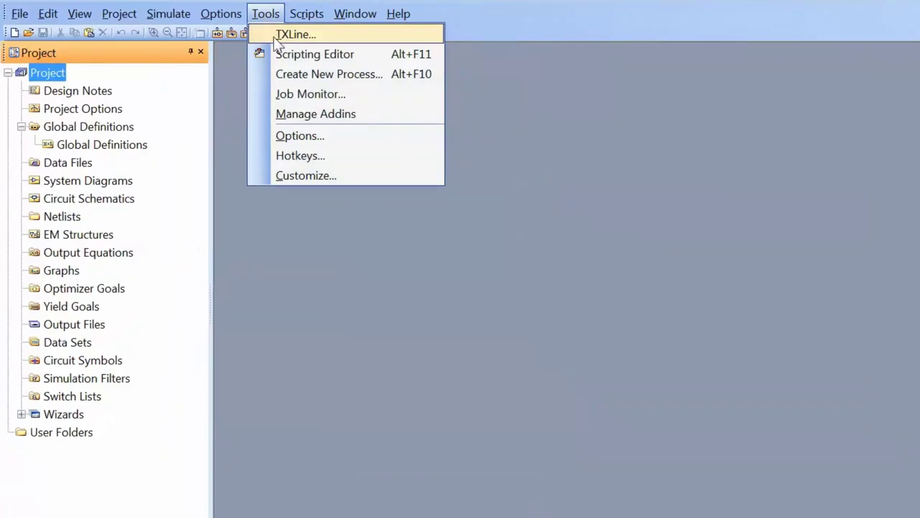
pyautogui.click(275, 36)
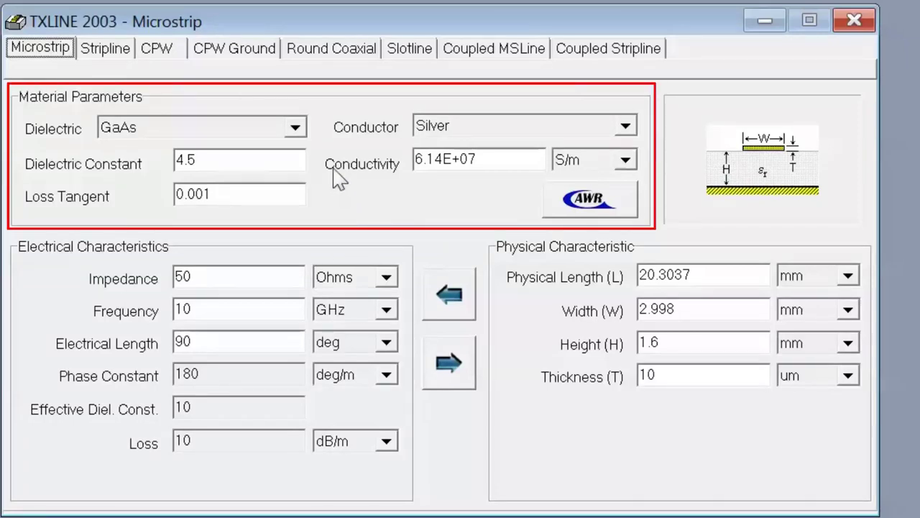
pyautogui.click(297, 129)
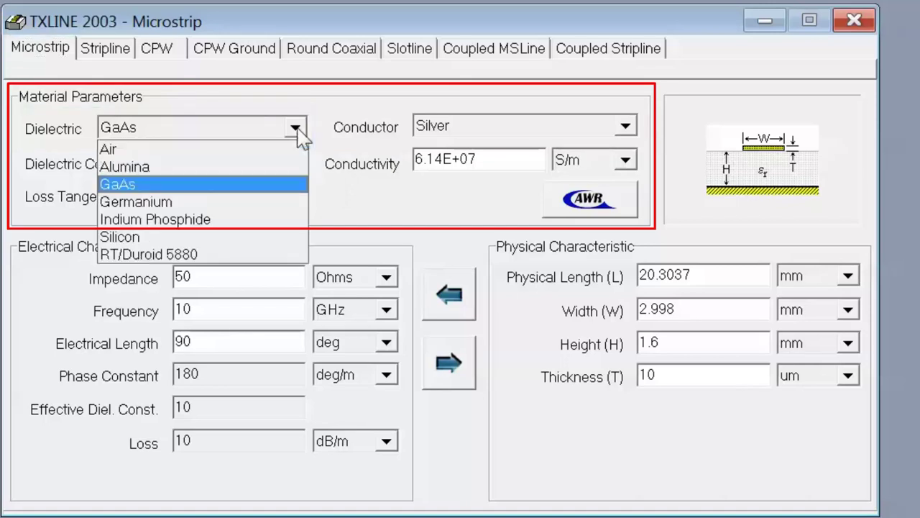
pyautogui.click(294, 237)
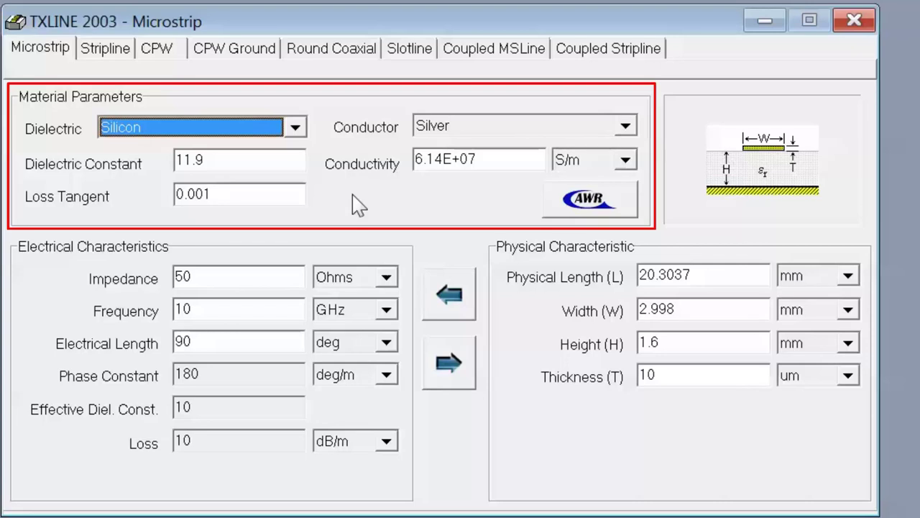
# Step: Change the dielectric constant from 11.9 to 4.5 and the loss tangent to 0.02
pyautogui.doubleClick(274, 165)
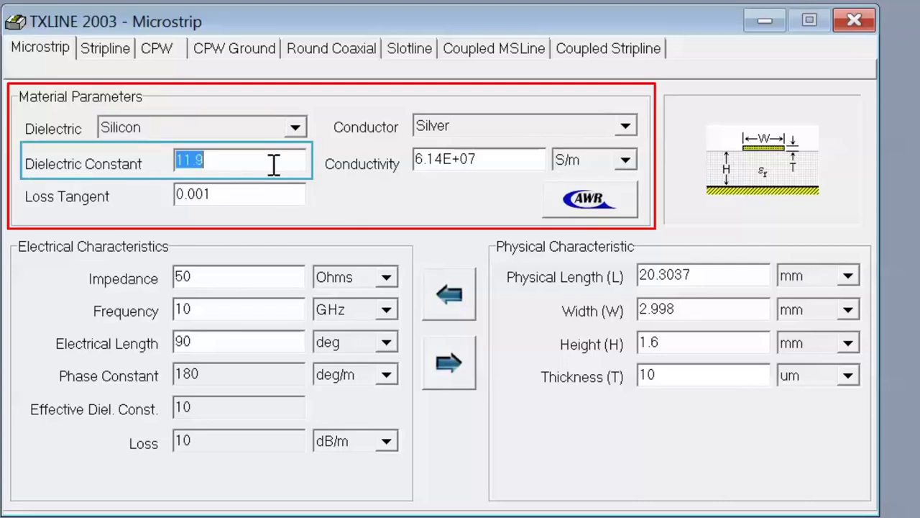
pyautogui.write('4.5')
pyautogui.click(263, 194)
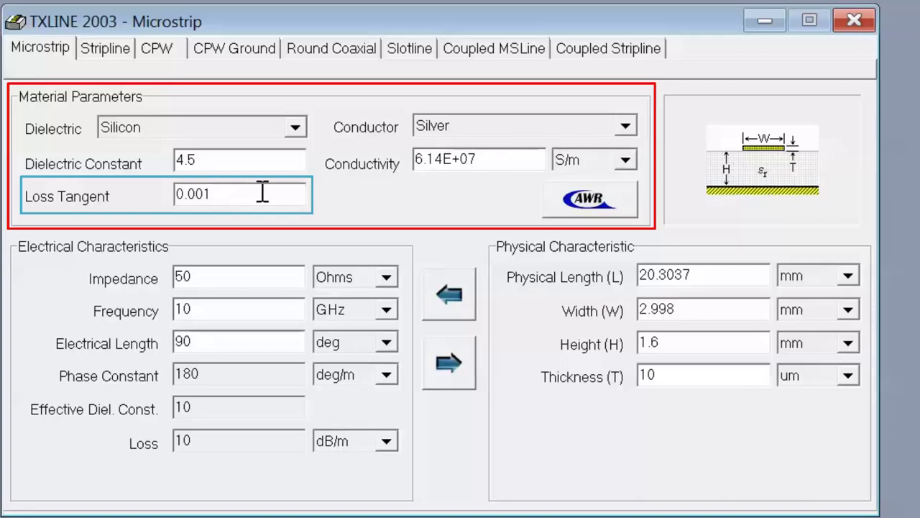
pyautogui.press('BackSpace')
pyautogui.press('BackSpace')
pyautogui.write('2')
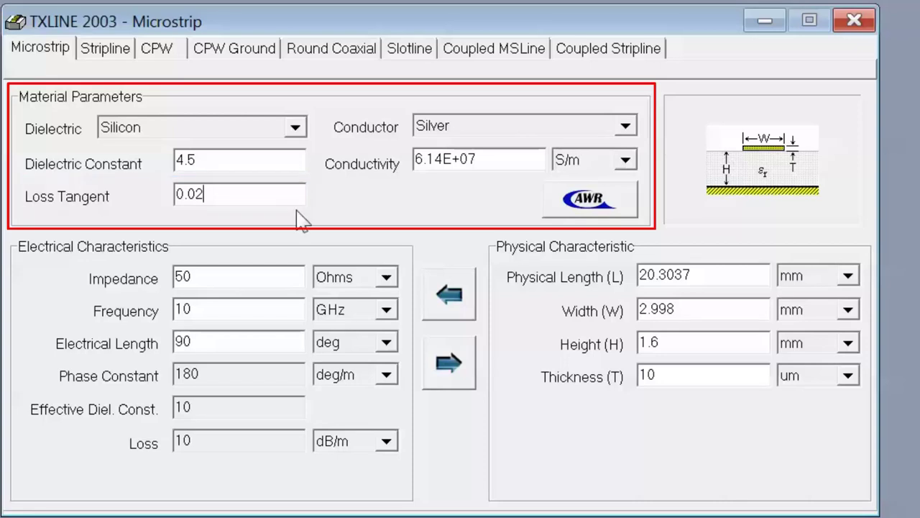
# Step: Select Copper as the conductor, giving a conductivity of 5.88E+07 S/m
pyautogui.click(626, 127)
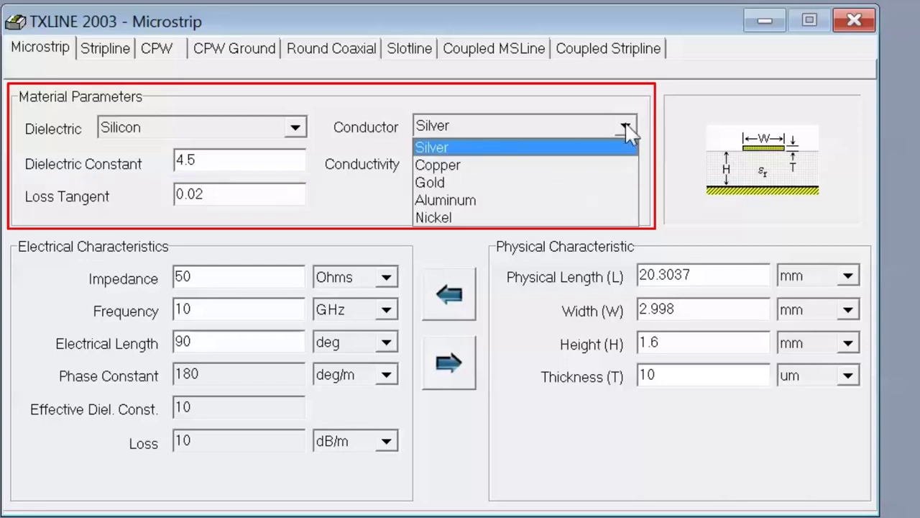
pyautogui.click(599, 162)
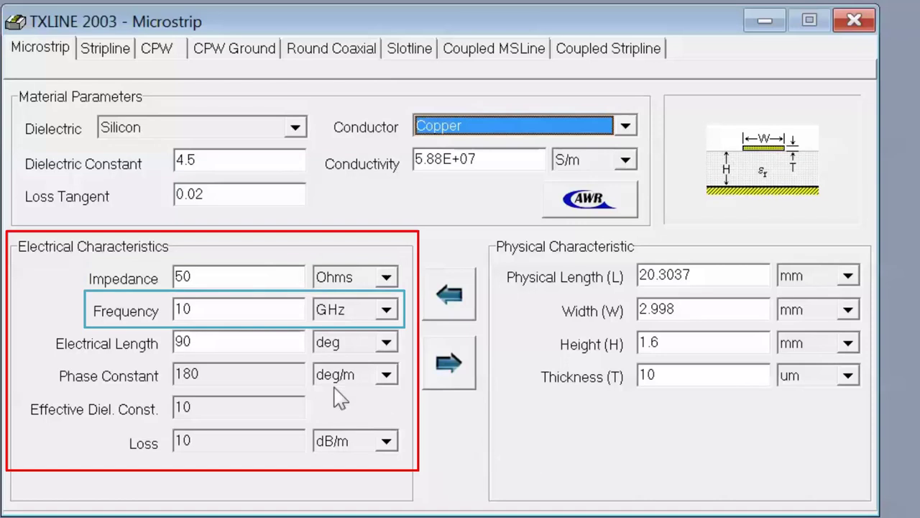
# Step: Change the frequency from 10 to 1 GHz and the electrical length from 90 to 45 degrees
pyautogui.click(271, 315)
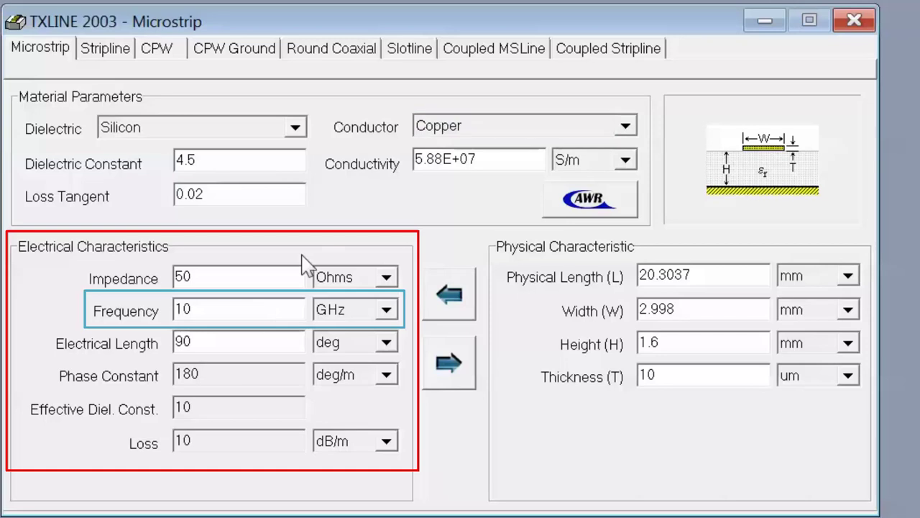
pyautogui.doubleClick(239, 311)
pyautogui.write('1')
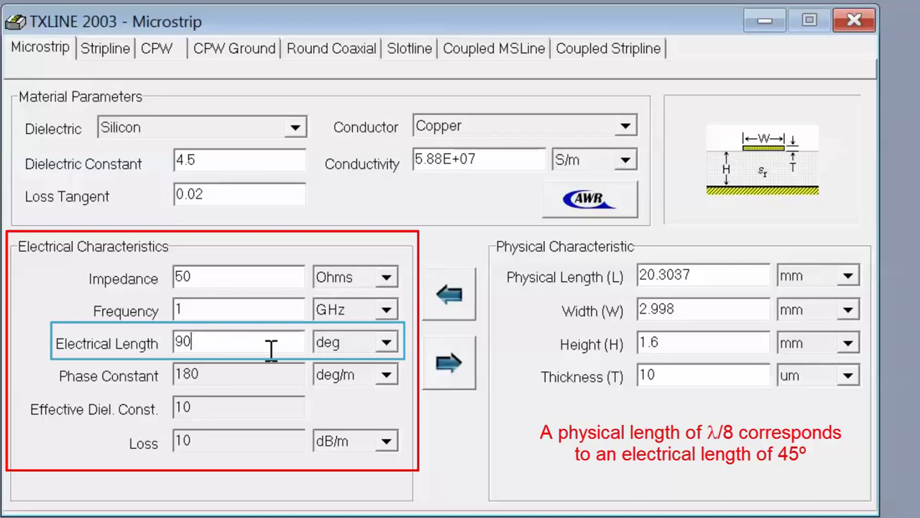
pyautogui.press('BackSpace')
pyautogui.press('BackSpace')
pyautogui.write('45')
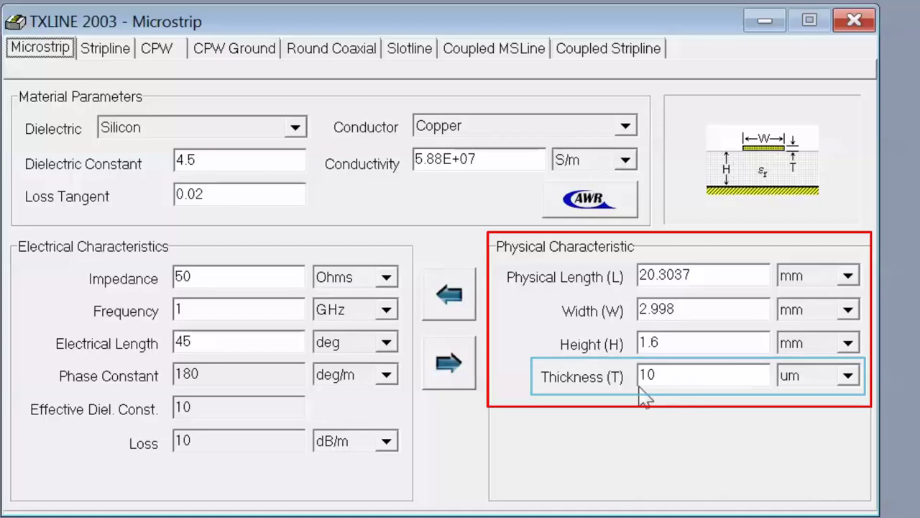
pyautogui.click(671, 345)
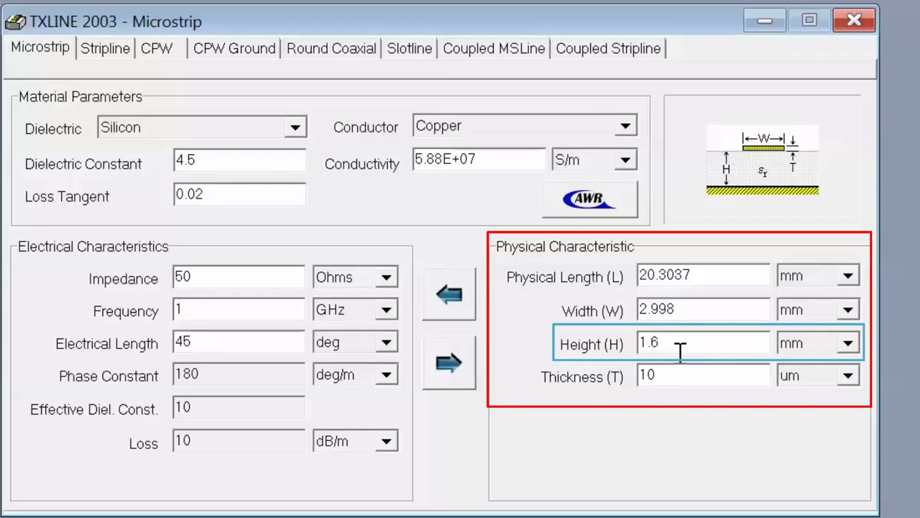
# Step: Synthesize the line dimensions: width 2.99752 mm, length 20.3038 mm, loss 3.3599 dB/m
pyautogui.click(464, 382)
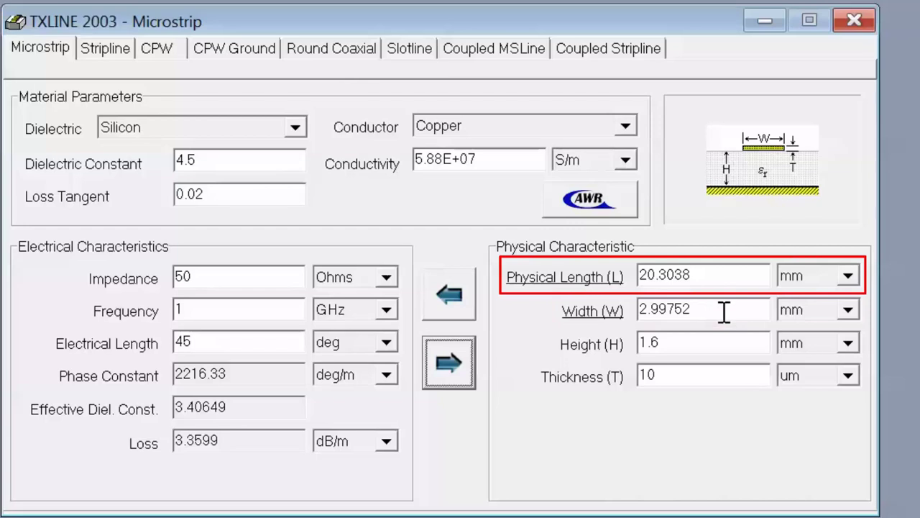
pyautogui.press('Tab')
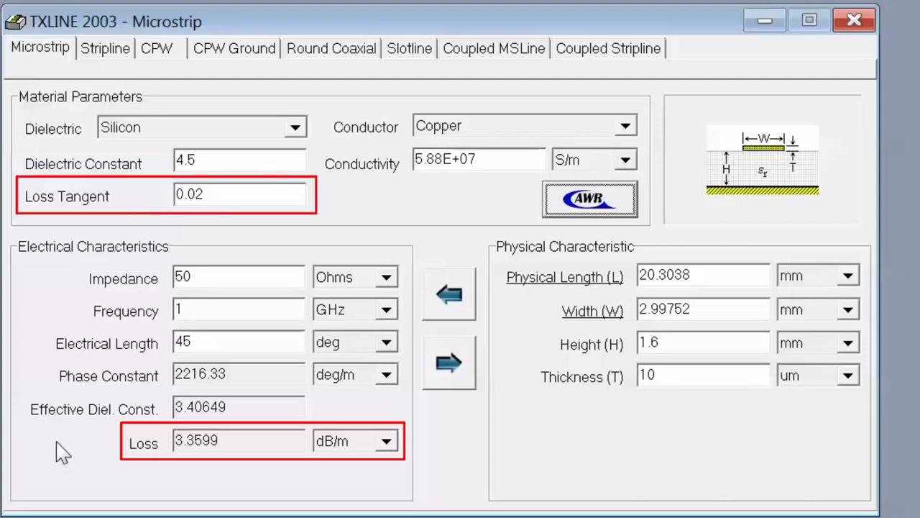
# Step: Set the loss tangent to 0.001 and resynthesize, dropping loss to 0.46302 dB/m
pyautogui.click(227, 195)
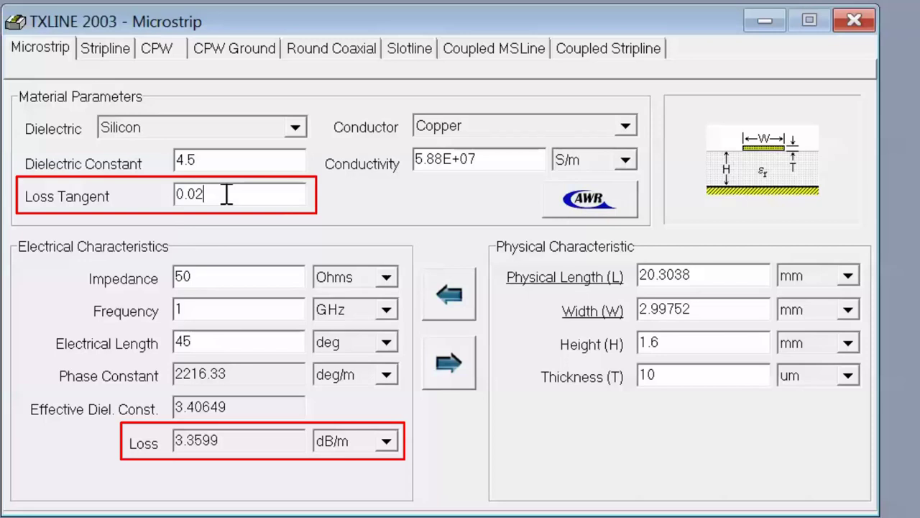
pyautogui.press('BackSpace')
pyautogui.write('01')
pyautogui.click(446, 378)
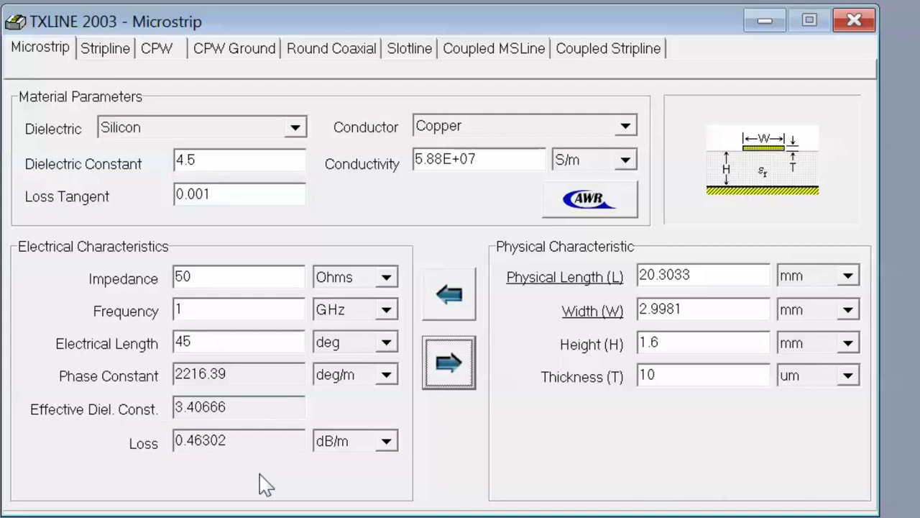
# Step: Return the loss tangent to 0.02 and resynthesize, restoring 3.3599 dB/m loss and 2.99752 mm width
pyautogui.click(221, 200)
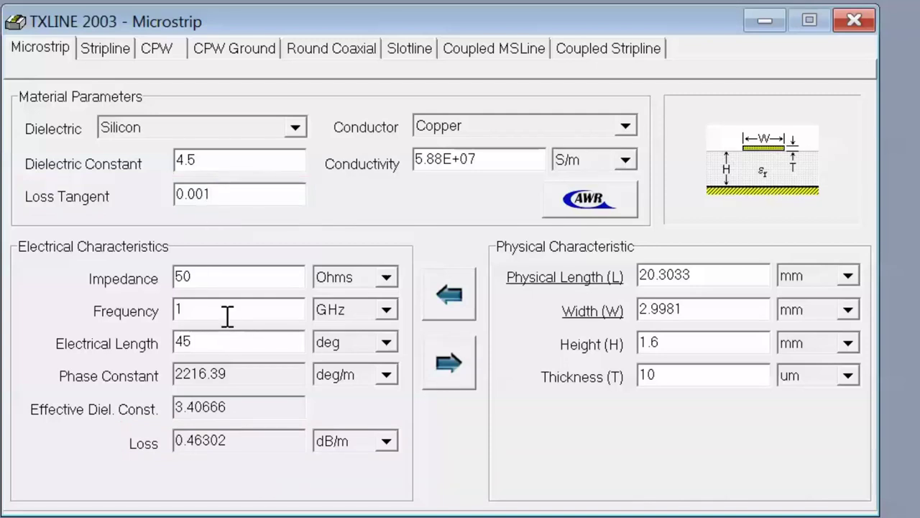
pyautogui.press('BackSpace')
pyautogui.press('BackSpace')
pyautogui.write('2')
pyautogui.click(464, 371)
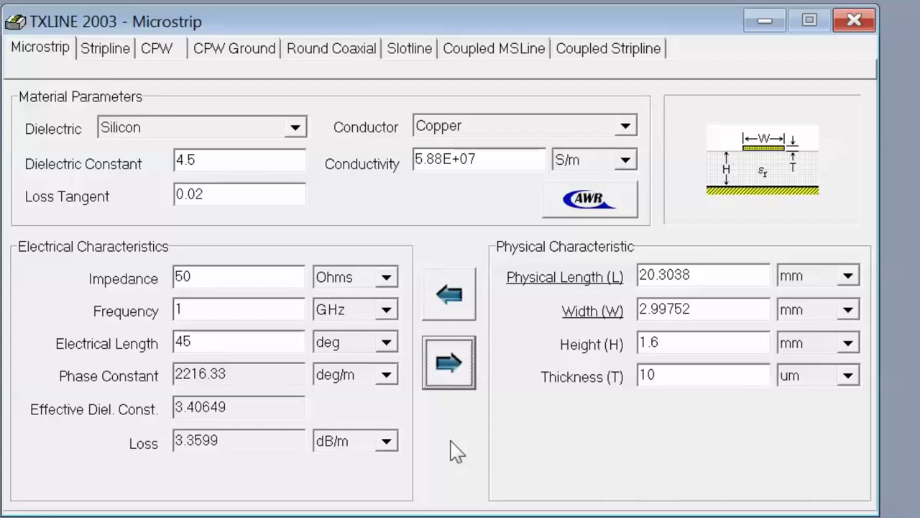
# Step: Look through the Stripline, Coplanar Waveguide and Round Coax calculators, then close TXLine
pyautogui.click(112, 50)
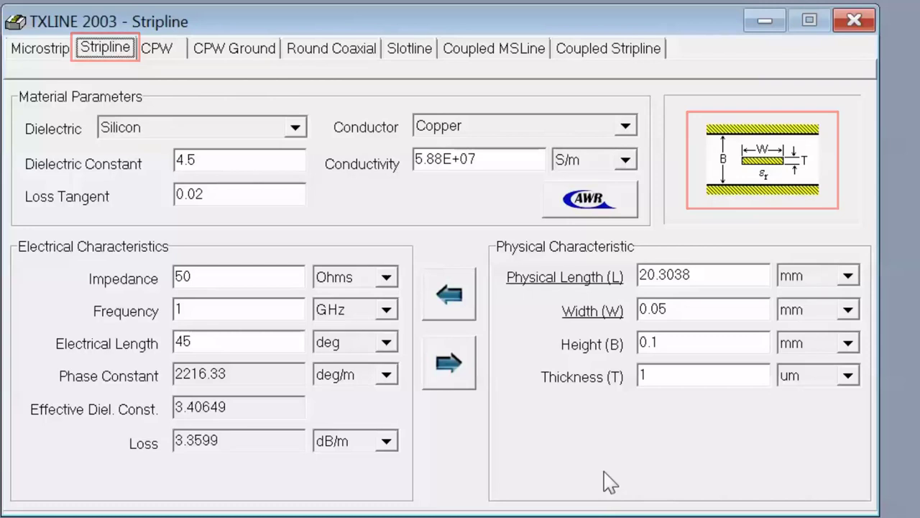
pyautogui.click(160, 51)
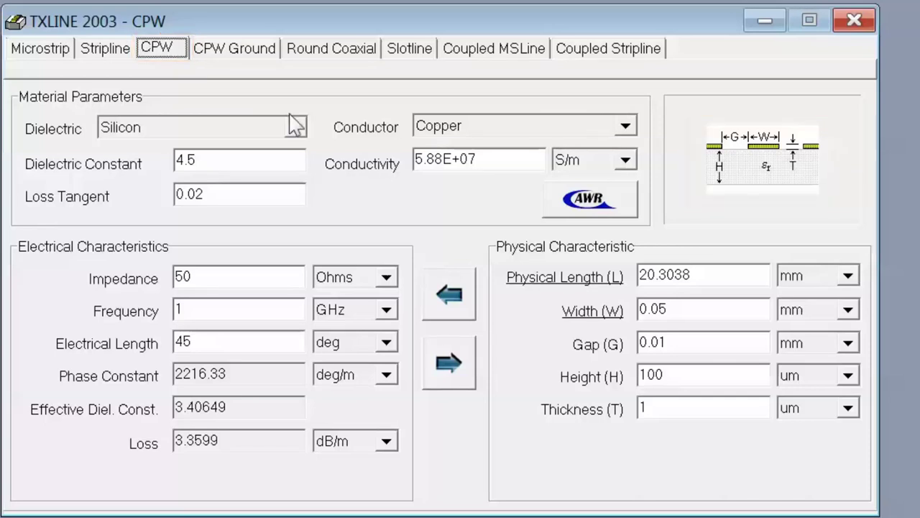
pyautogui.click(303, 63)
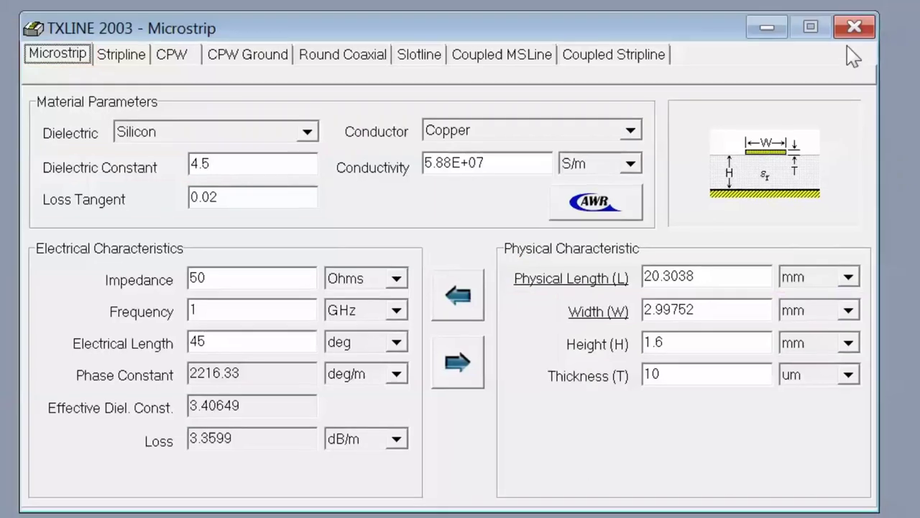
pyautogui.click(854, 20)
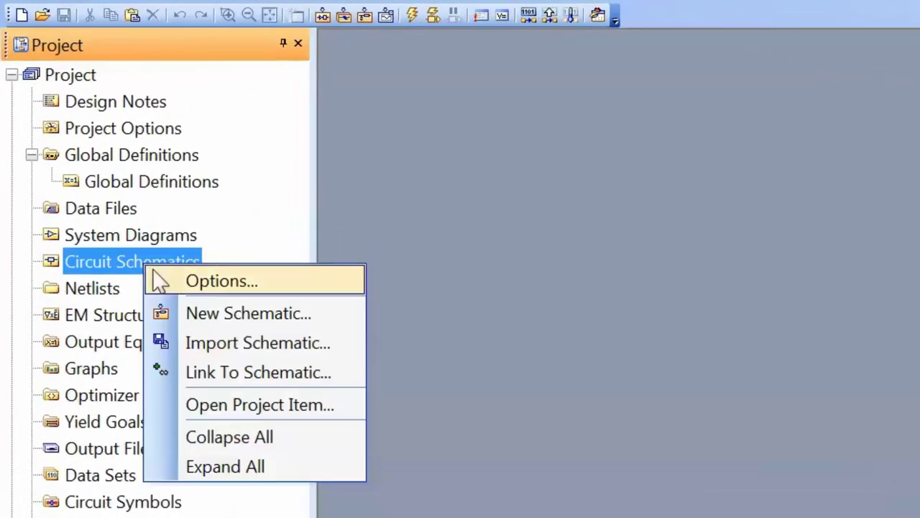
# Step: Create a new circuit schematic named 'Microstrip on FR4'
pyautogui.click(195, 312)
pyautogui.write('M')
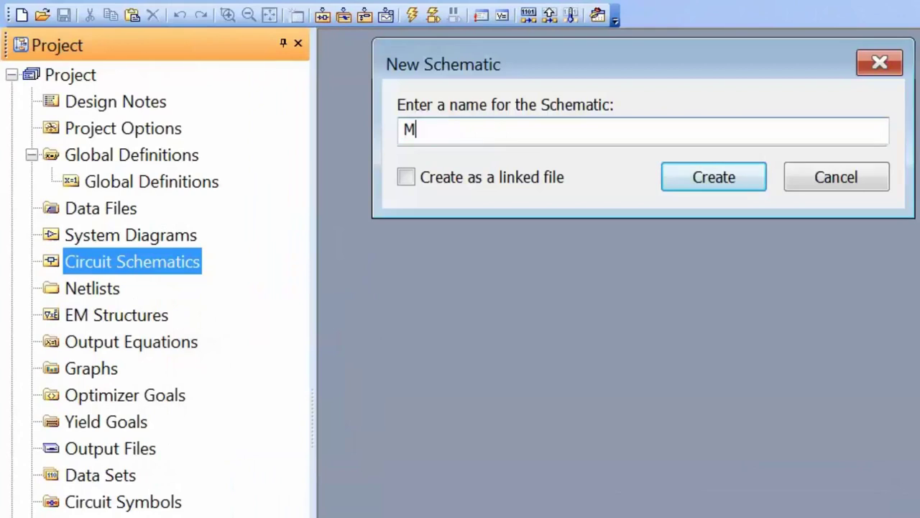
pyautogui.write('icrostrip on FR4')
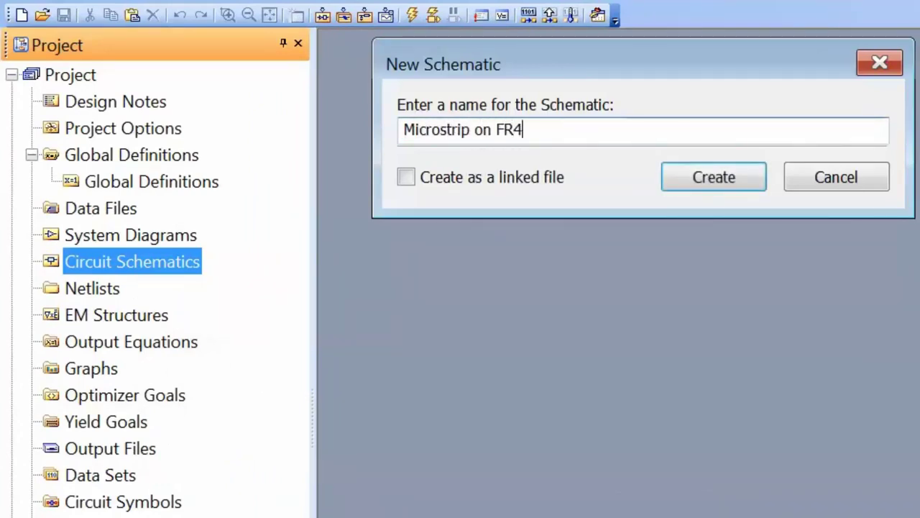
pyautogui.press('Return')
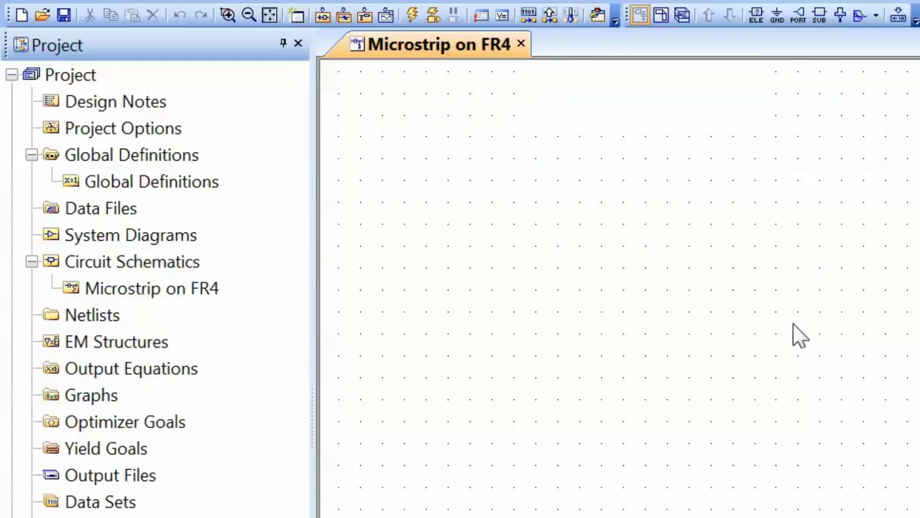
pyautogui.hotkey('ctrl', 'l')
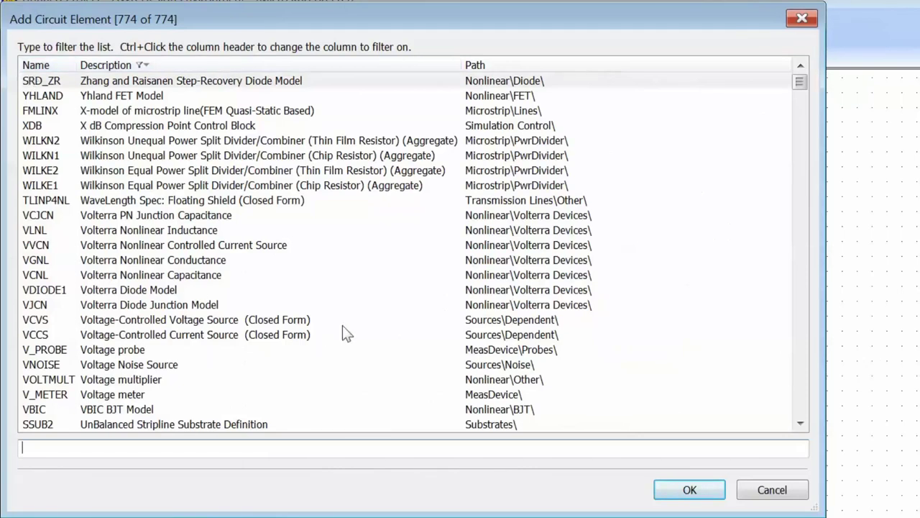
# Step: Filter the element list for 'microstrip line' and place an MLIN element on the schematic
pyautogui.write('mi')
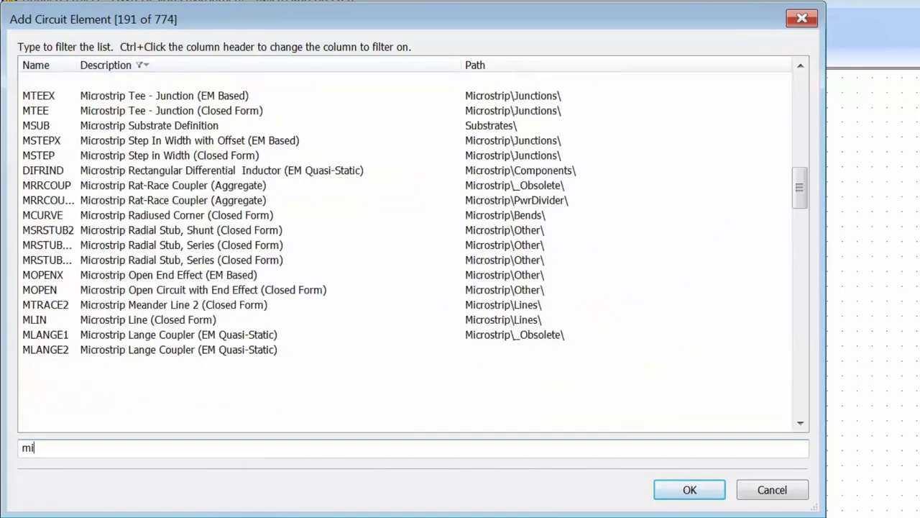
pyautogui.write('crostrip line')
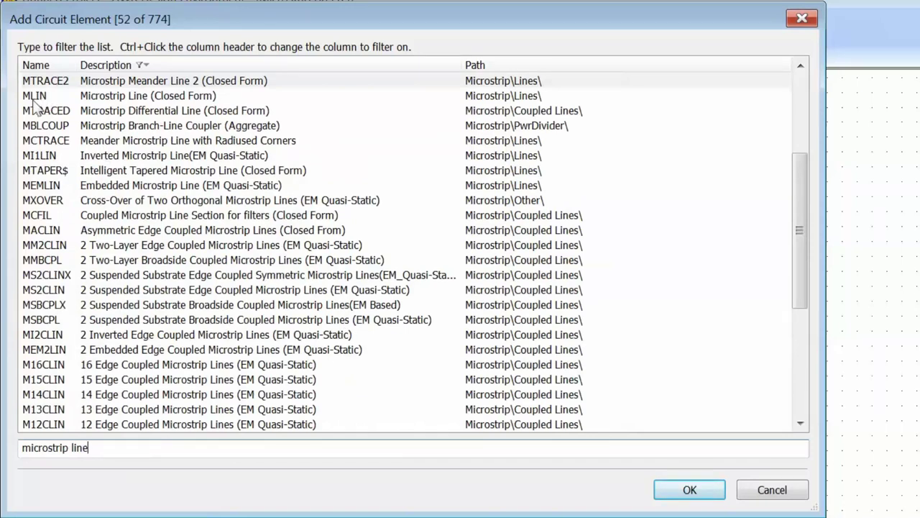
pyautogui.click(106, 100)
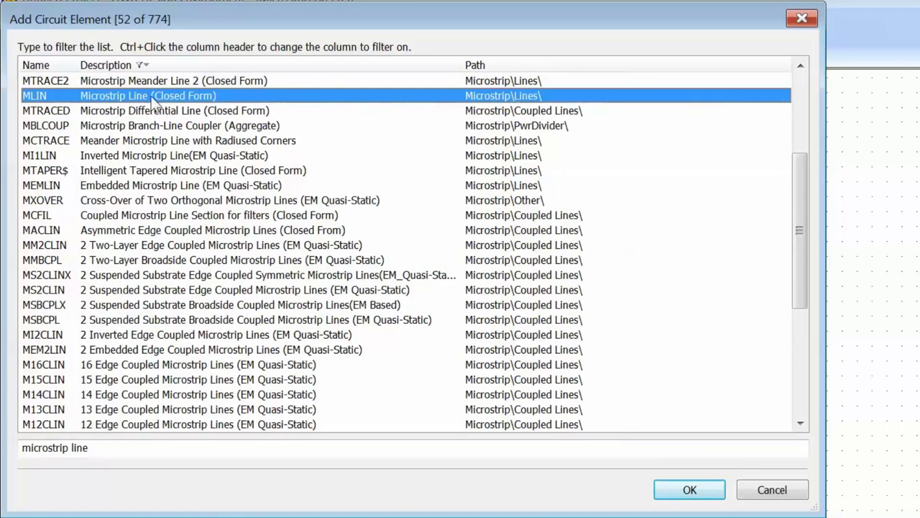
pyautogui.doubleClick(154, 101)
pyautogui.click(635, 228)
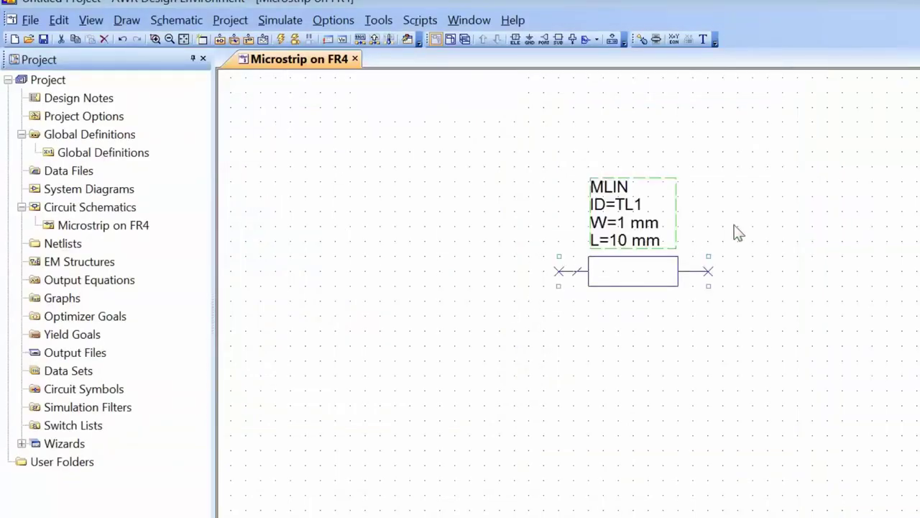
# Step: Set the MLIN TL1 width to 3 mm and length to 20.3 mm
pyautogui.doubleClick(625, 225)
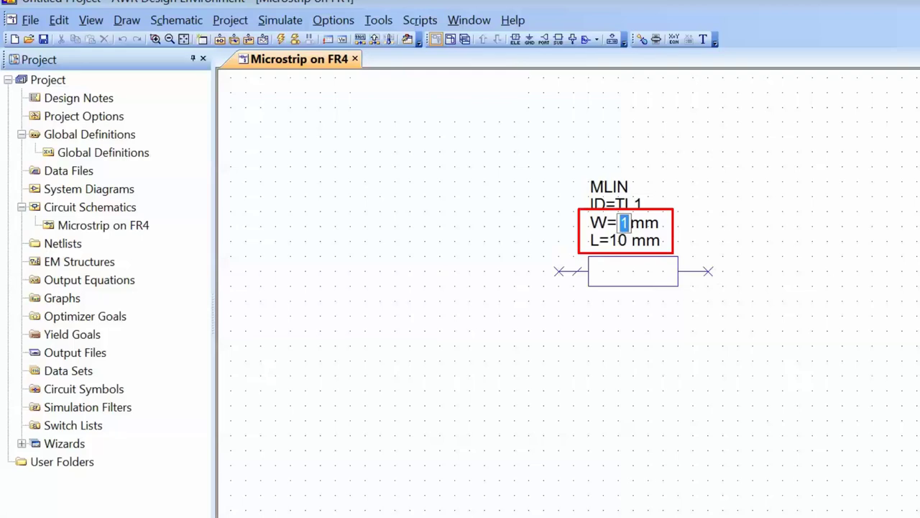
pyautogui.write('3')
pyautogui.press('Return')
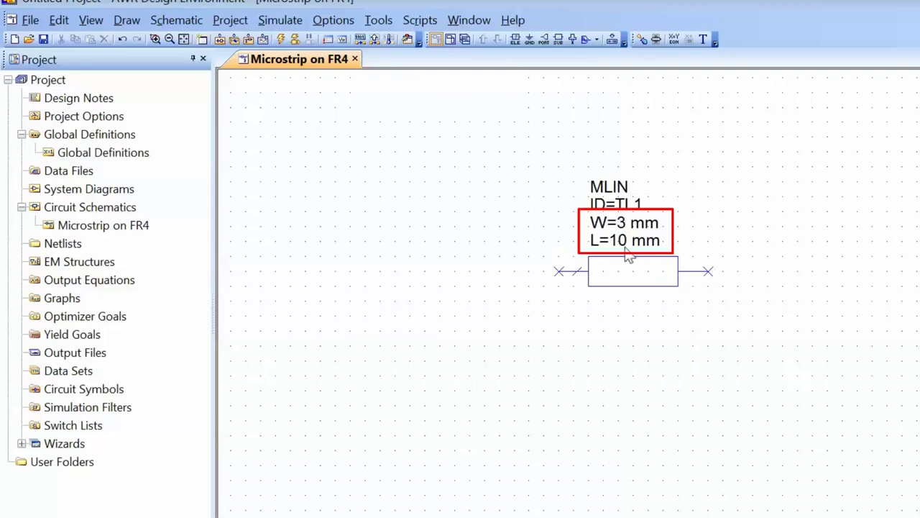
pyautogui.doubleClick(621, 241)
pyautogui.write('2')
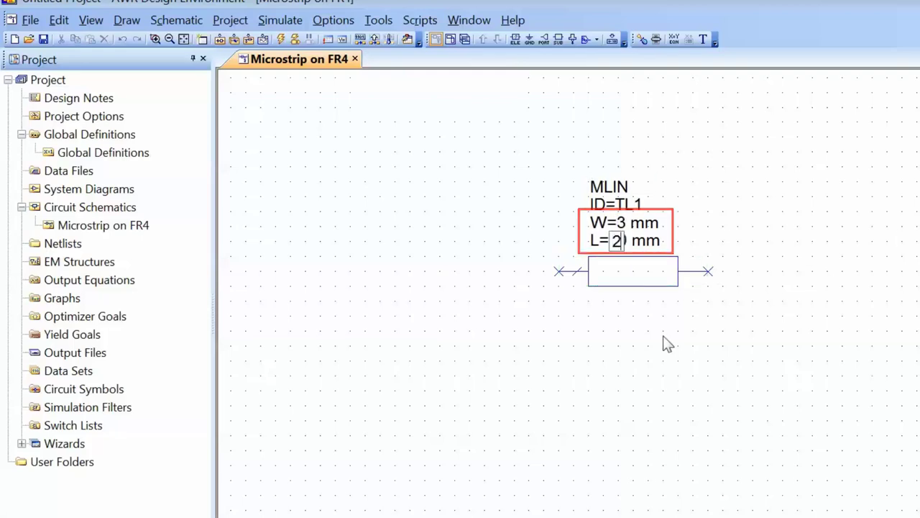
pyautogui.write('0.3')
pyautogui.press('Return')
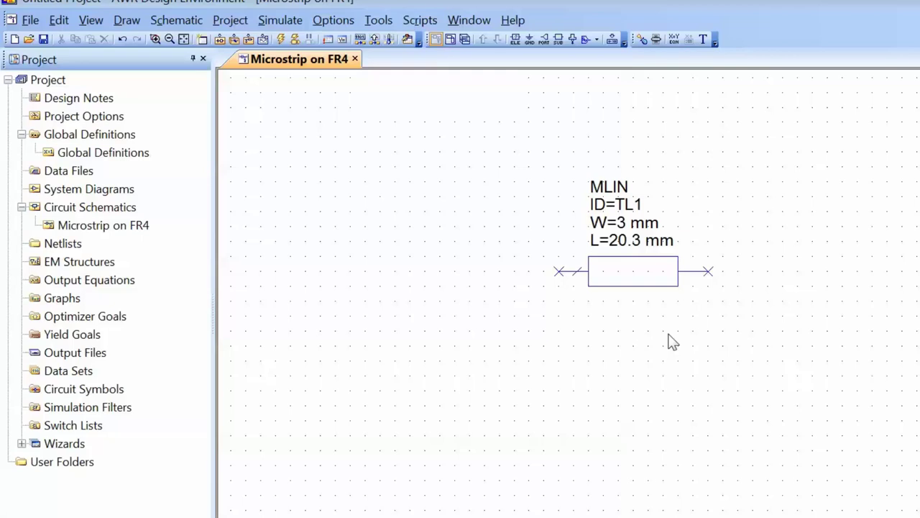
pyautogui.hotkey('ctrl', 'l')
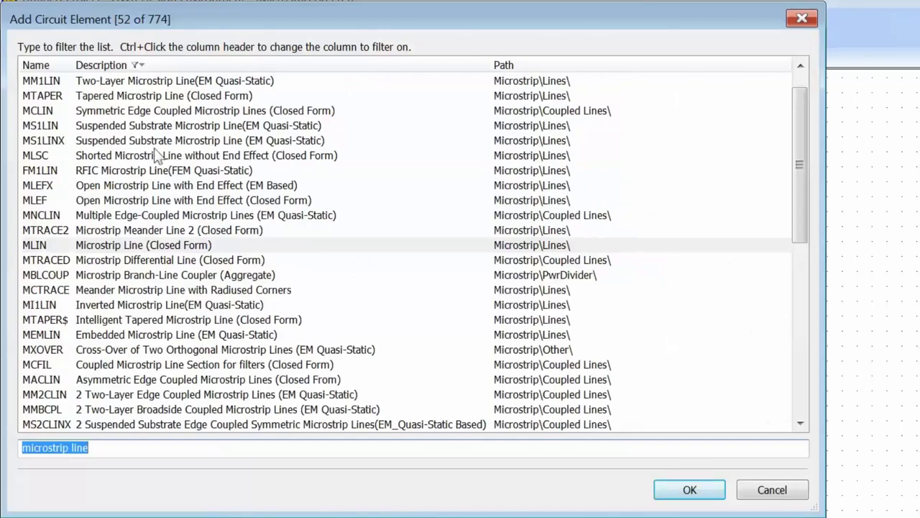
# Step: Search the element list for 'msub' and place substrate SUB1 (Er=3.38, H=1 mm) right of MLIN TL1
pyautogui.keyDown('ctrl'); pyautogui.click(40, 66); pyautogui.keyUp('ctrl')
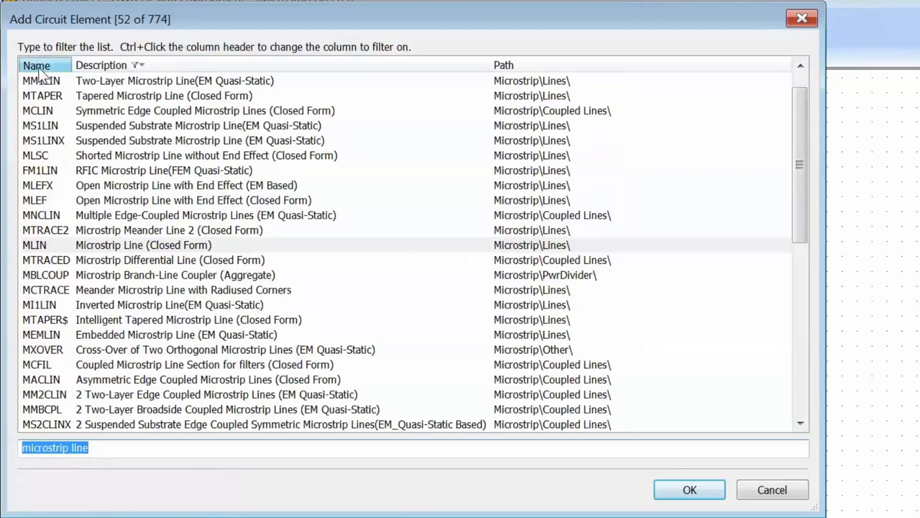
pyautogui.moveTo(146, 450); pyautogui.dragTo(8, 446)
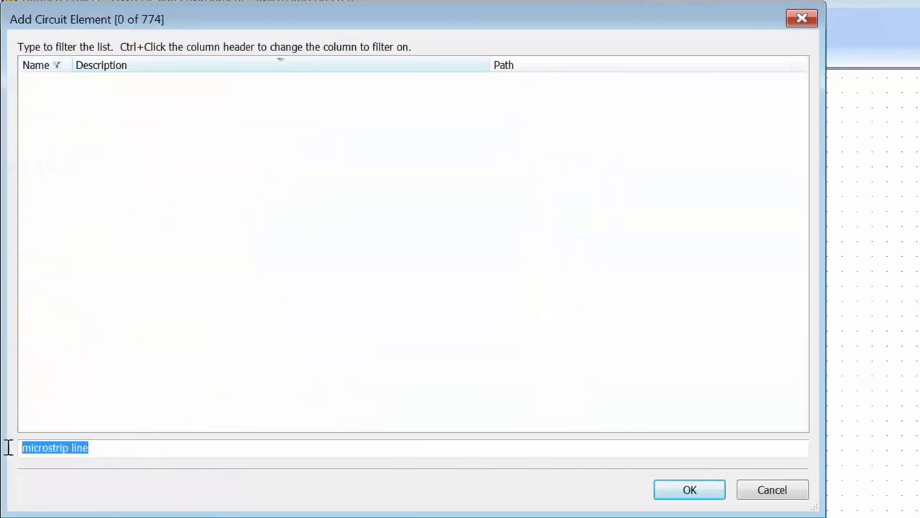
pyautogui.write('msub')
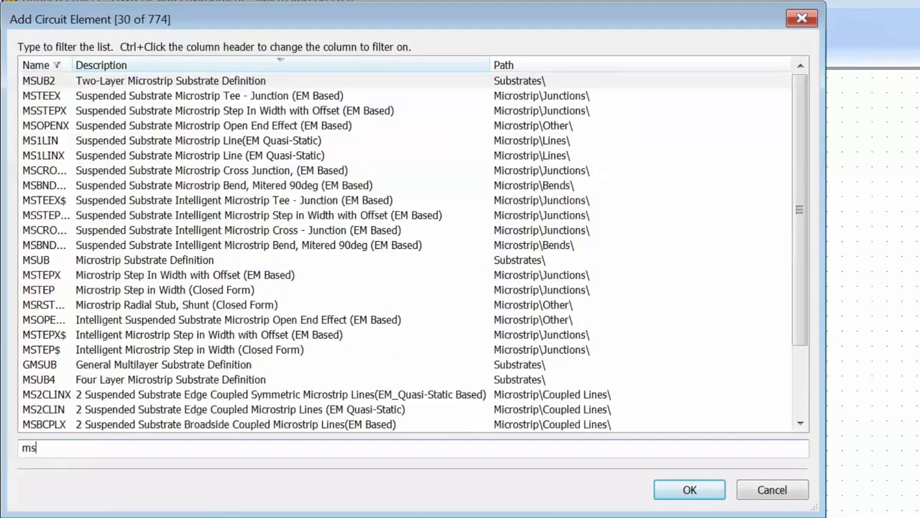
pyautogui.click(223, 95)
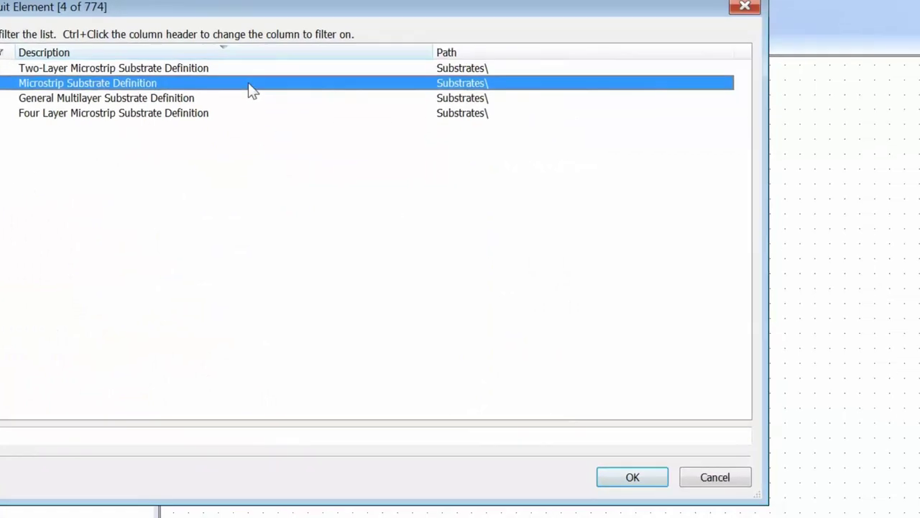
pyautogui.doubleClick(252, 90)
pyautogui.click(678, 240)
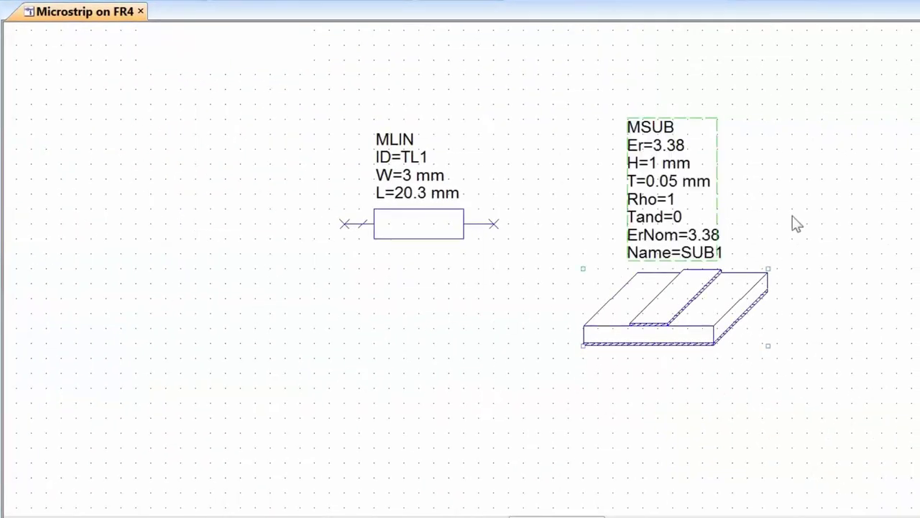
pyautogui.click(832, 216)
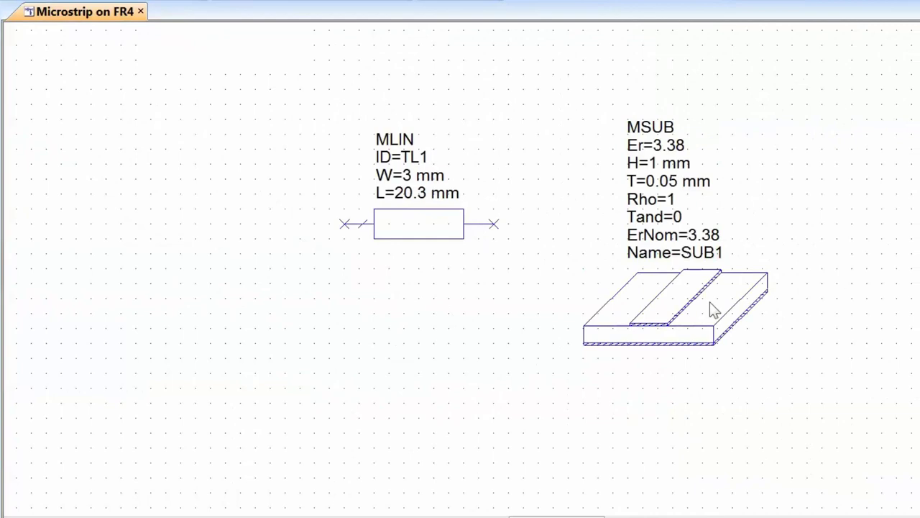